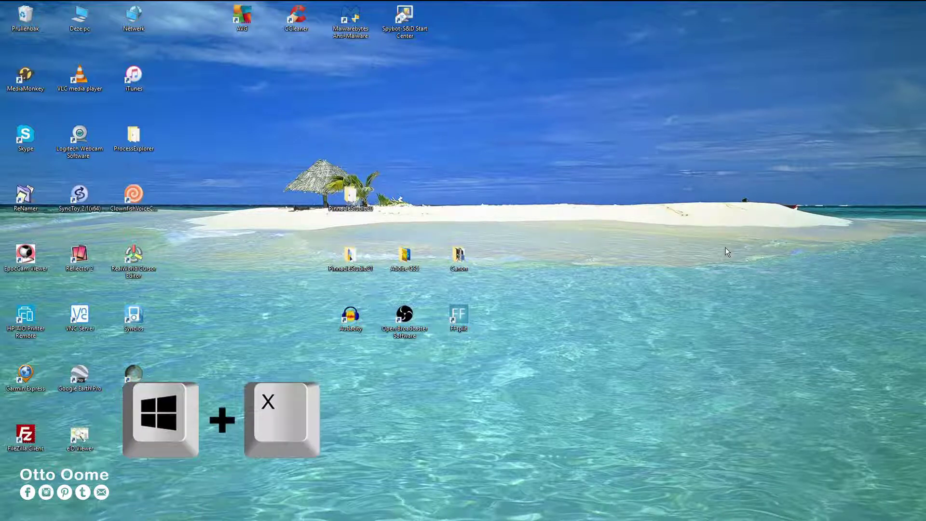
# Open Device Manager (Apparaatbeheer) and show the properties of the Logitech HD Pro Webcam C920 under Beeldapparaten.
pyautogui.press('super+x')
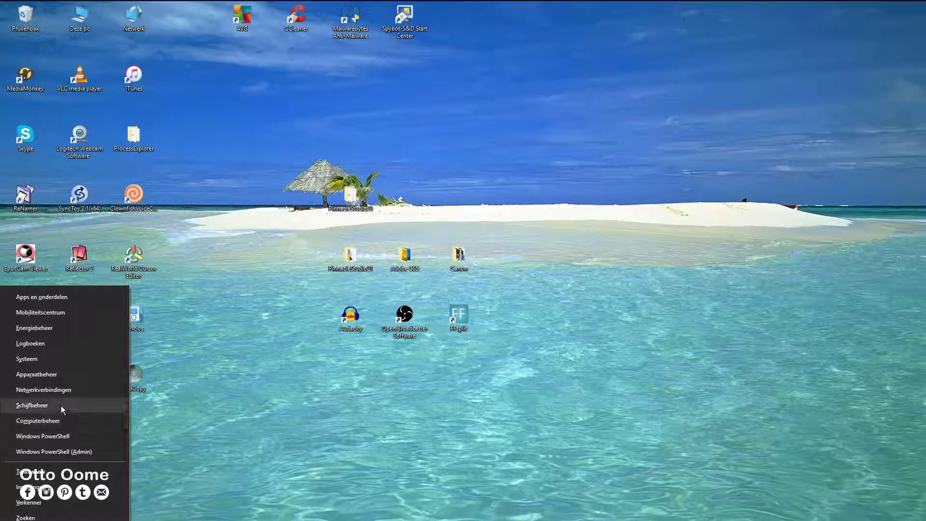
pyautogui.click(68, 375)
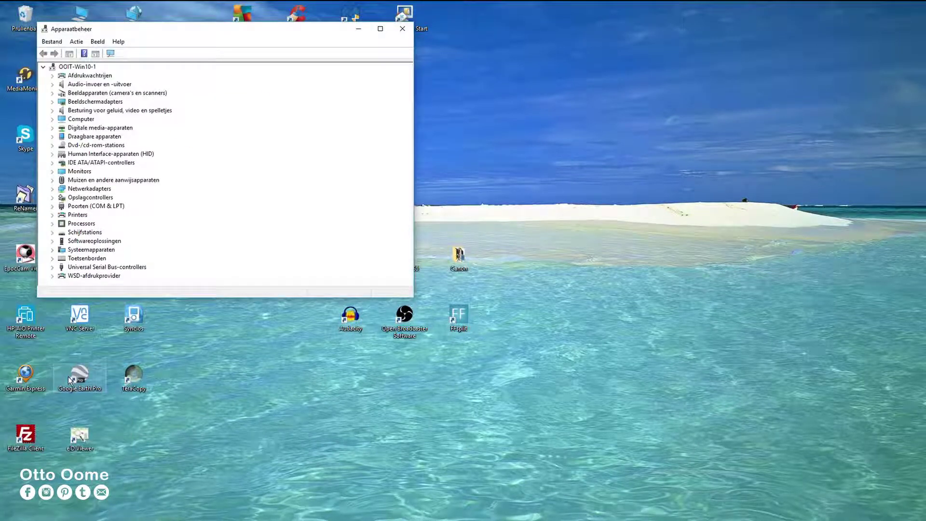
pyautogui.click(52, 93)
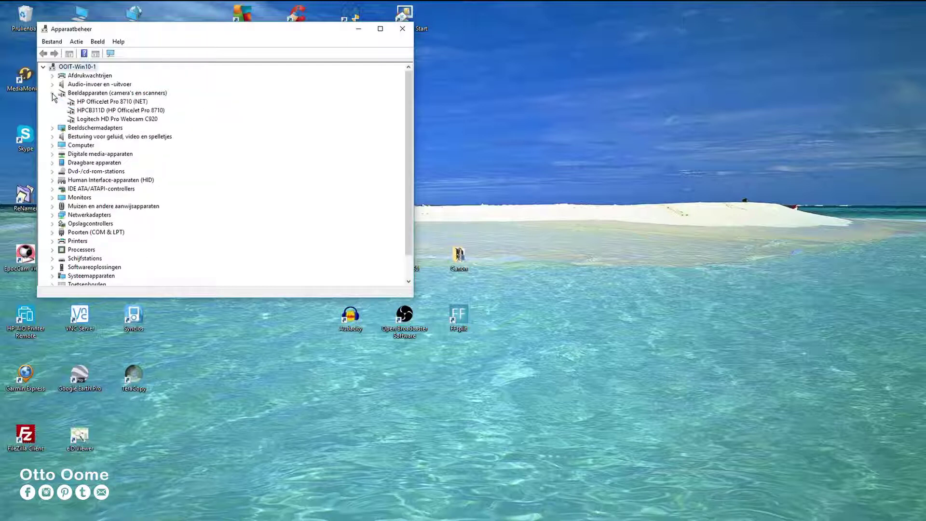
pyautogui.click(93, 120)
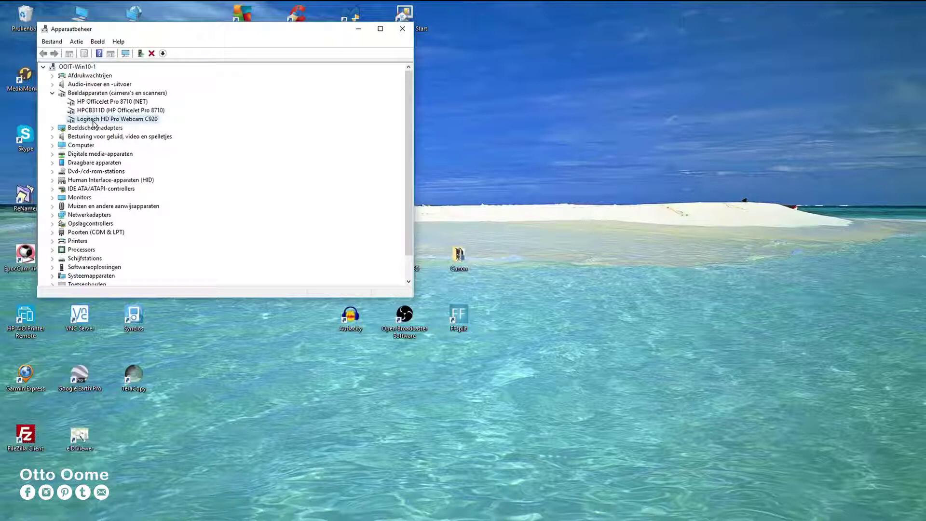
pyautogui.rightClick(92, 121)
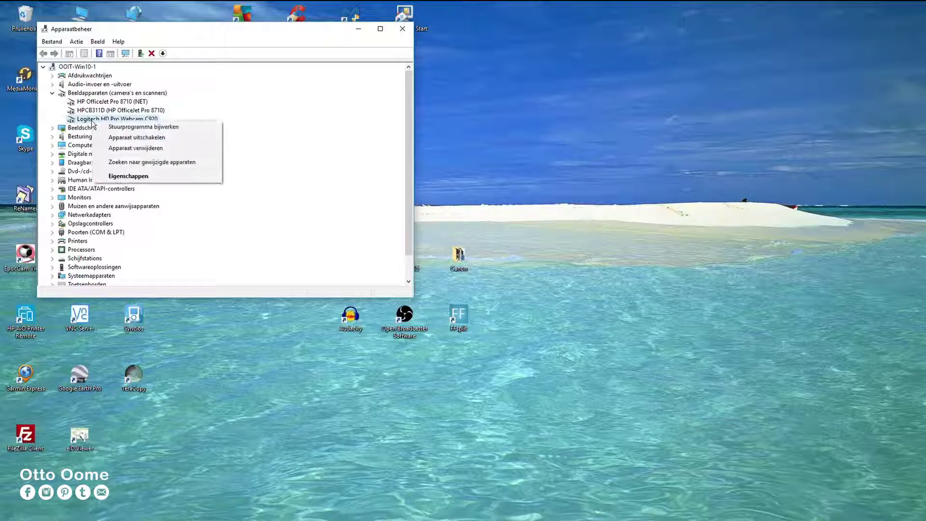
pyautogui.click(115, 178)
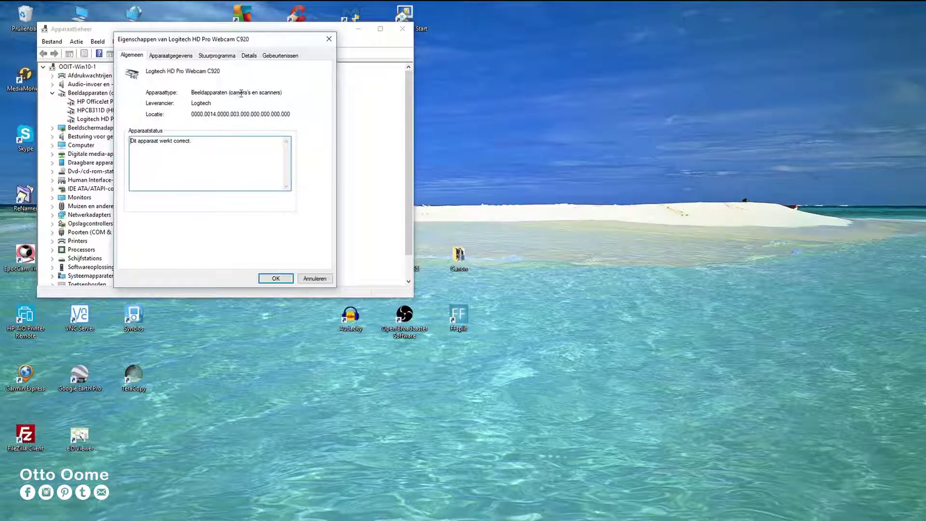
# Show the webcam's "Naam van fysiek apparaatobject" property and copy its value, \Device\00000052.
pyautogui.click(247, 57)
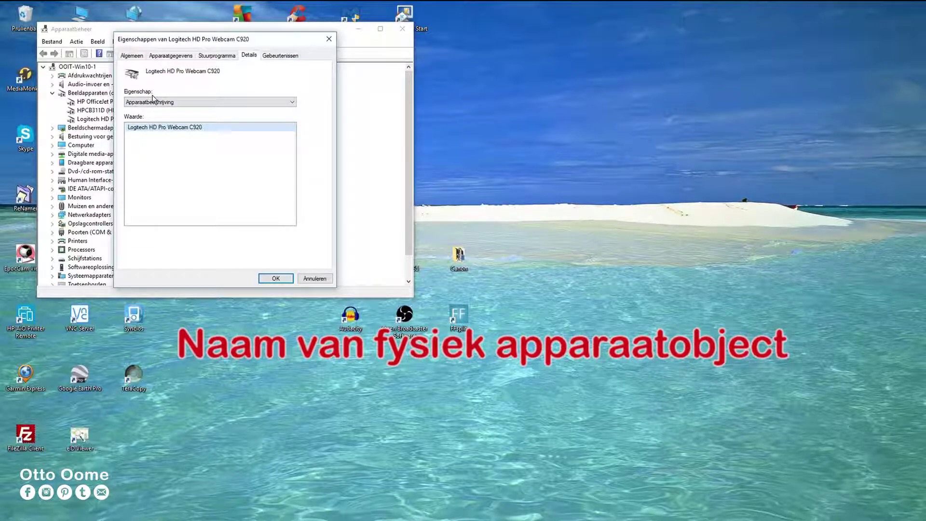
pyautogui.click(248, 102)
pyautogui.click(201, 171)
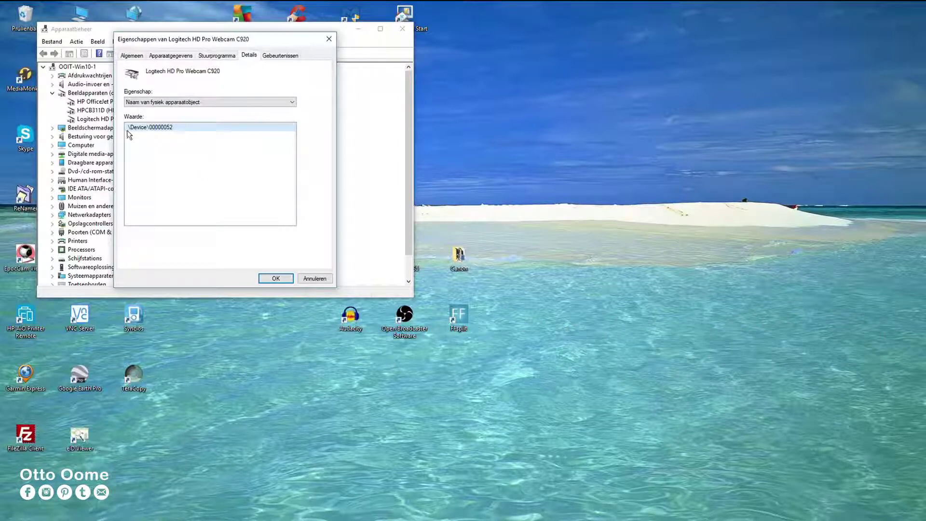
pyautogui.rightClick(174, 128)
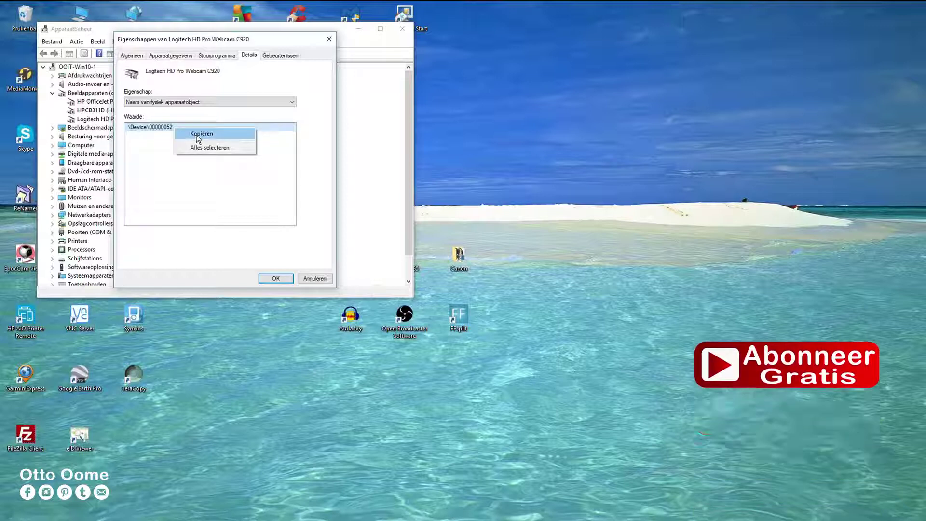
pyautogui.click(196, 135)
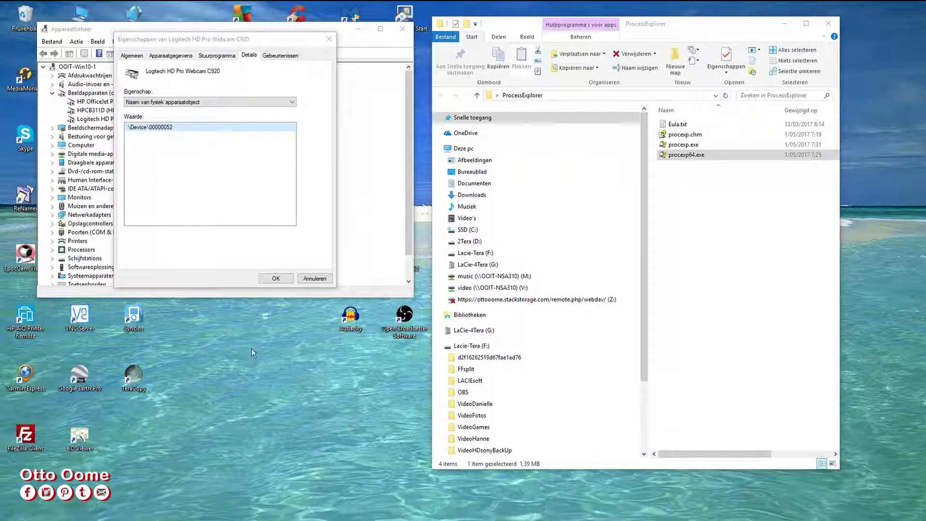
# Launch procexp64.exe and search its handles for the copied \Device\00000052, widen the Process column to read the full names, and close the search.
pyautogui.doubleClick(690, 155)
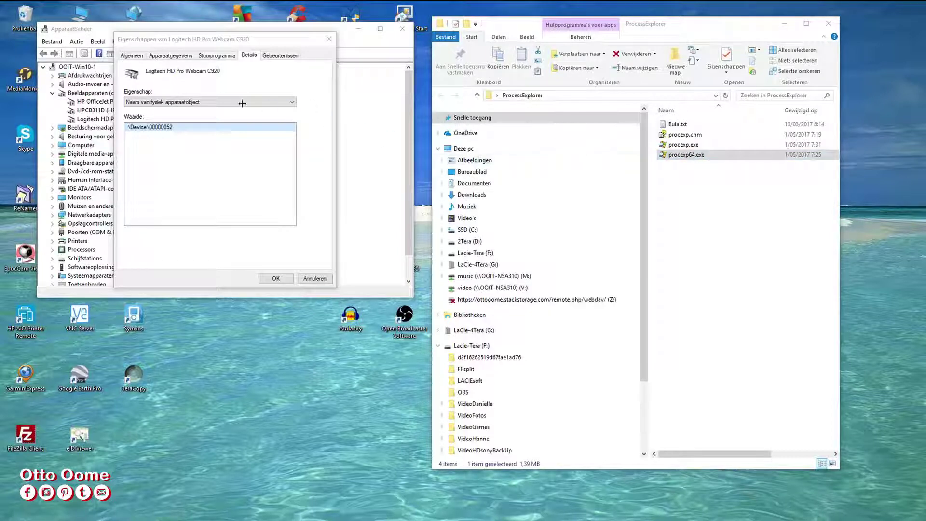
pyautogui.click(131, 78)
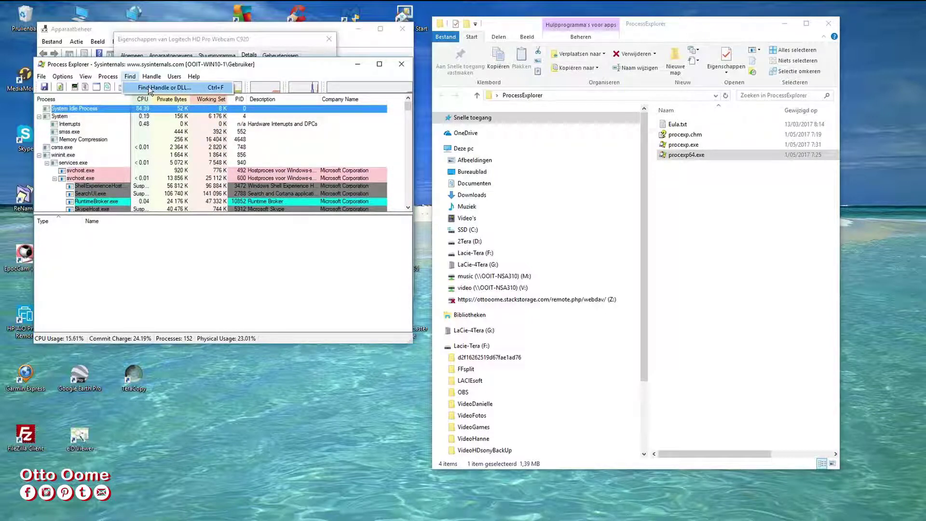
pyautogui.click(149, 87)
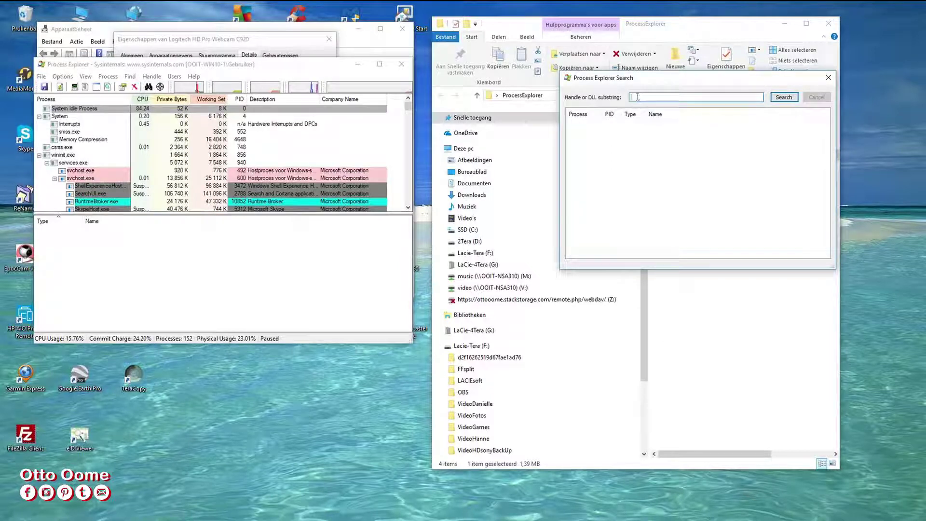
pyautogui.hotkey('ctrl', 'v')
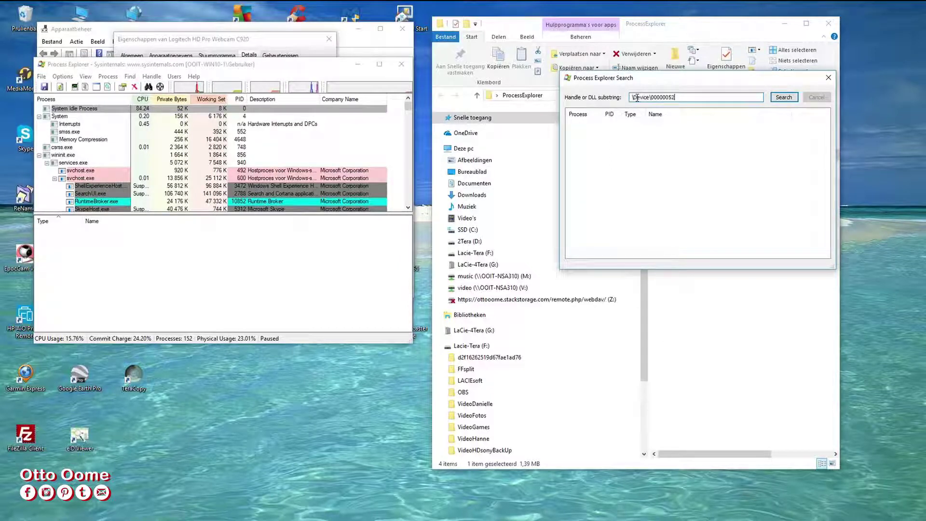
pyautogui.click(784, 97)
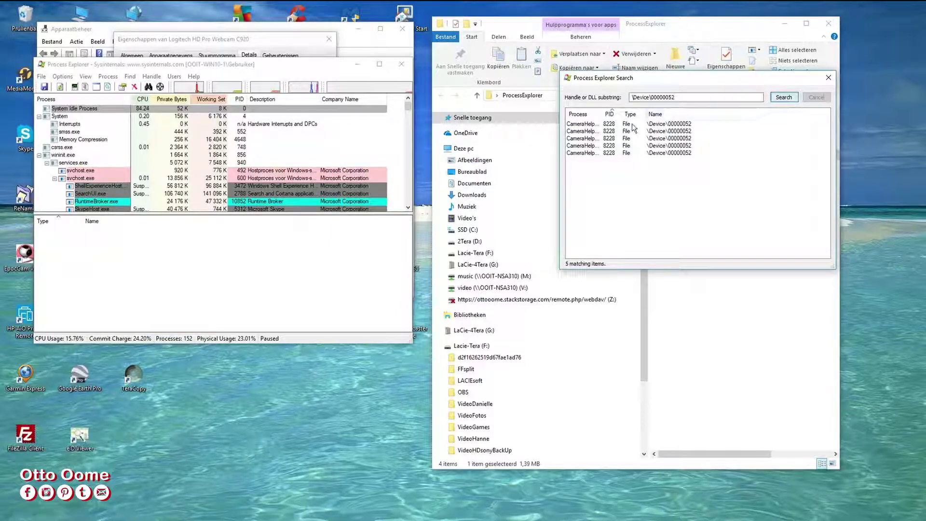
pyautogui.moveTo(603, 113); pyautogui.dragTo(638, 114)
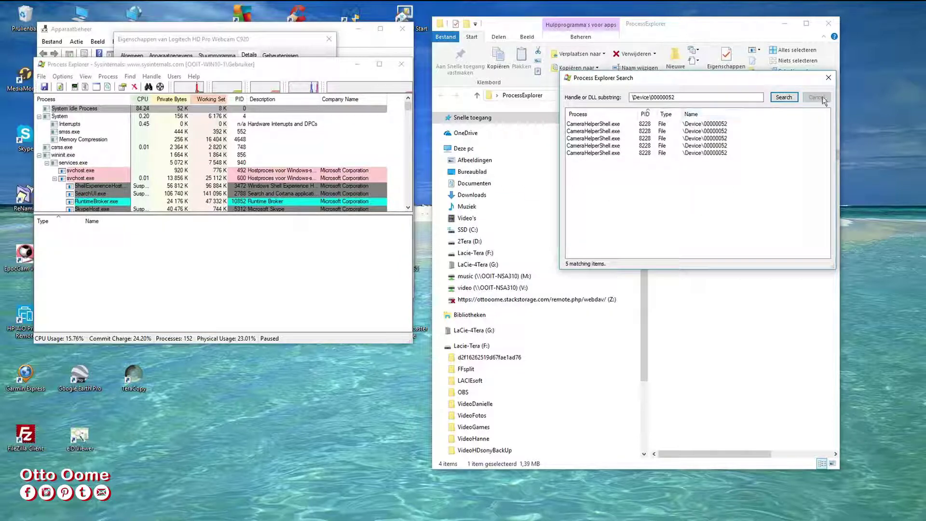
pyautogui.click(828, 79)
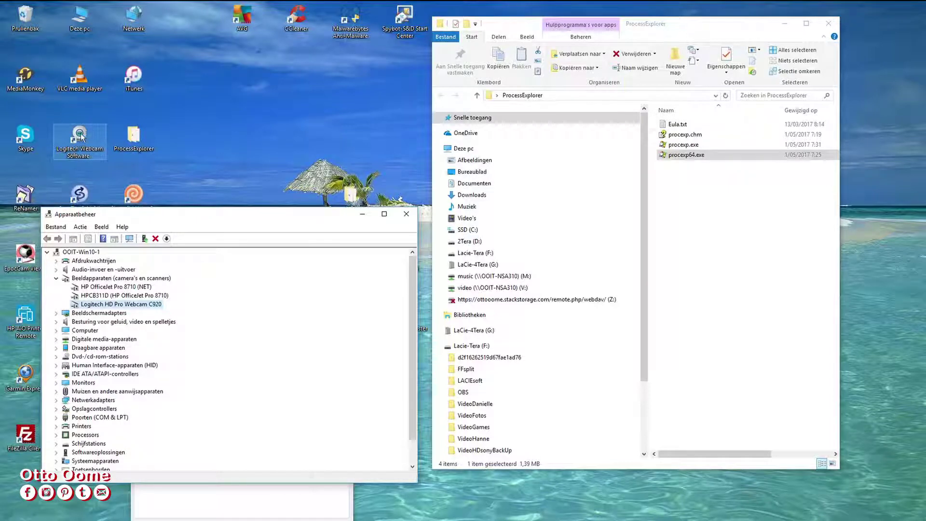
# Launch Logitech Webcam Software, start the live webcam view with Snel vastleggen, and move its window higher.
pyautogui.doubleClick(80, 137)
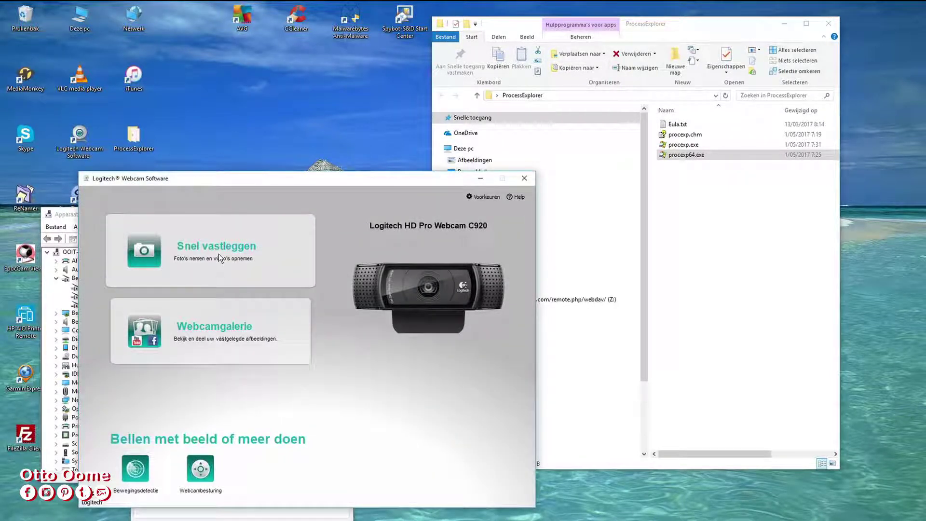
pyautogui.click(218, 254)
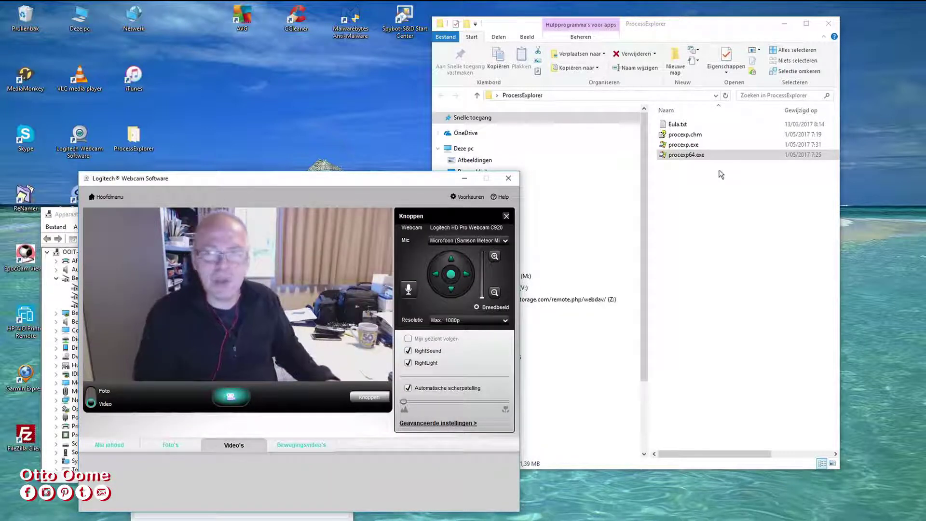
pyautogui.moveTo(316, 178); pyautogui.dragTo(309, 135)
# Relaunch procexp64.exe, search again for handles using \Device\00000052 while the webcam is active, and widen the Process column.
pyautogui.doubleClick(700, 157)
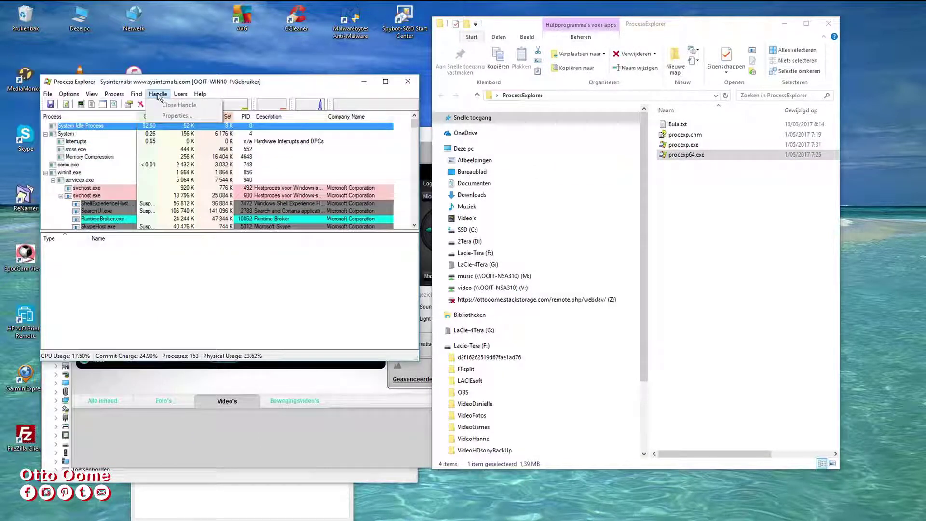
pyautogui.click(137, 94)
pyautogui.click(160, 104)
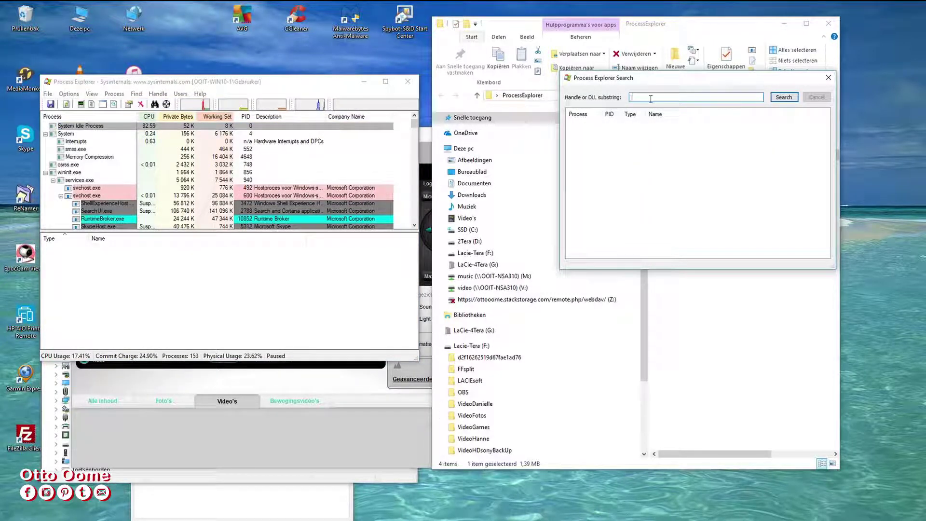
pyautogui.hotkey('ctrl', 'v')
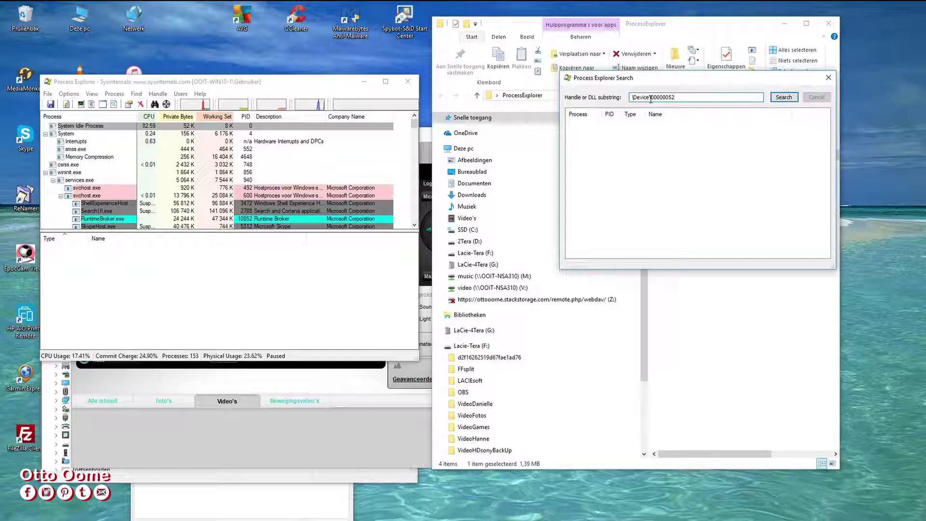
pyautogui.click(780, 97)
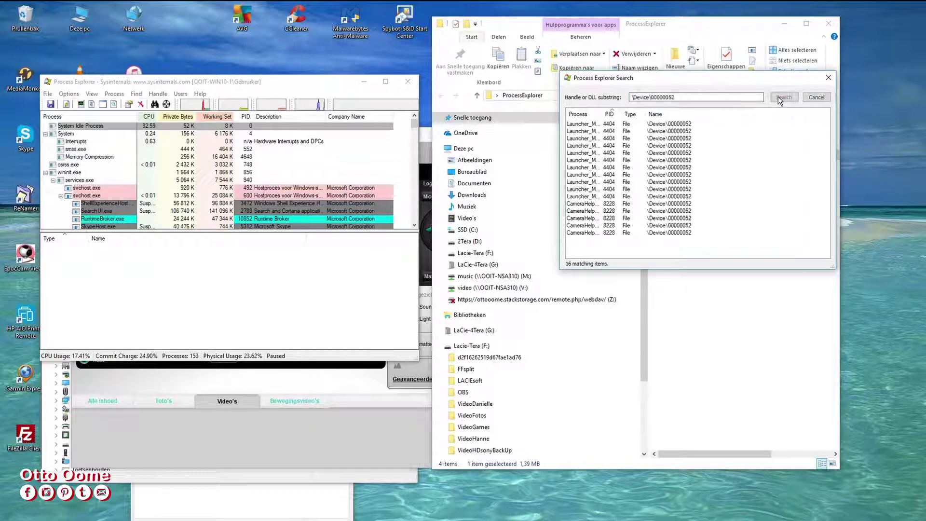
pyautogui.moveTo(603, 115); pyautogui.dragTo(655, 125)
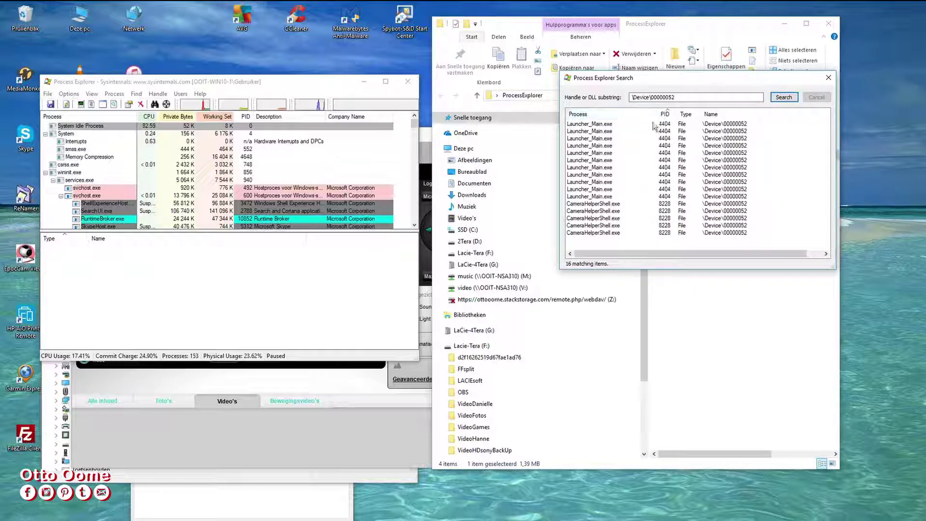
# Locate Launcher_Main.exe from the search results, inspect its process properties, and close them.
pyautogui.click(589, 124)
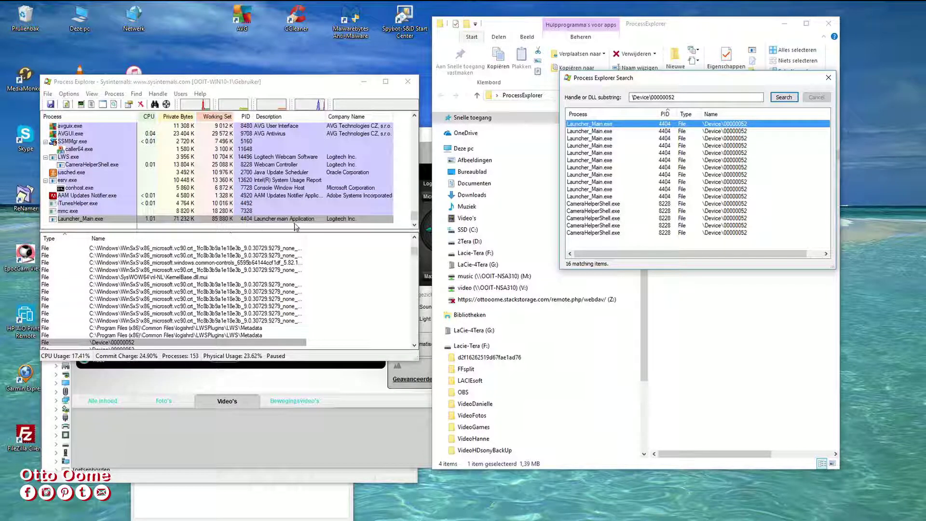
pyautogui.rightClick(103, 220)
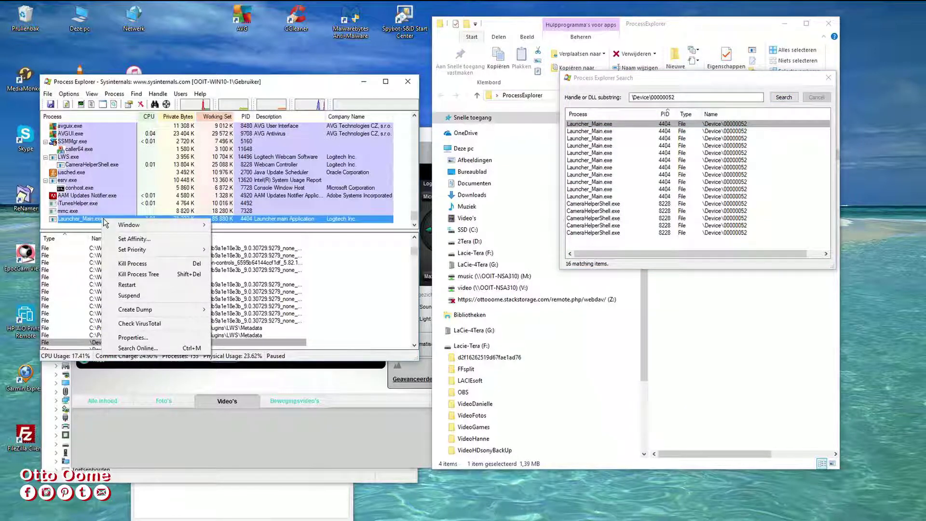
pyautogui.click(144, 338)
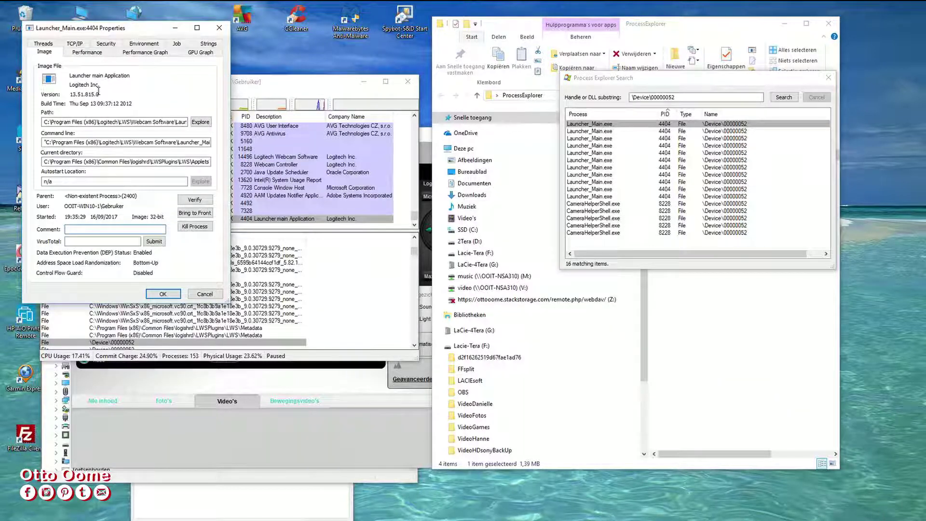
pyautogui.click(218, 29)
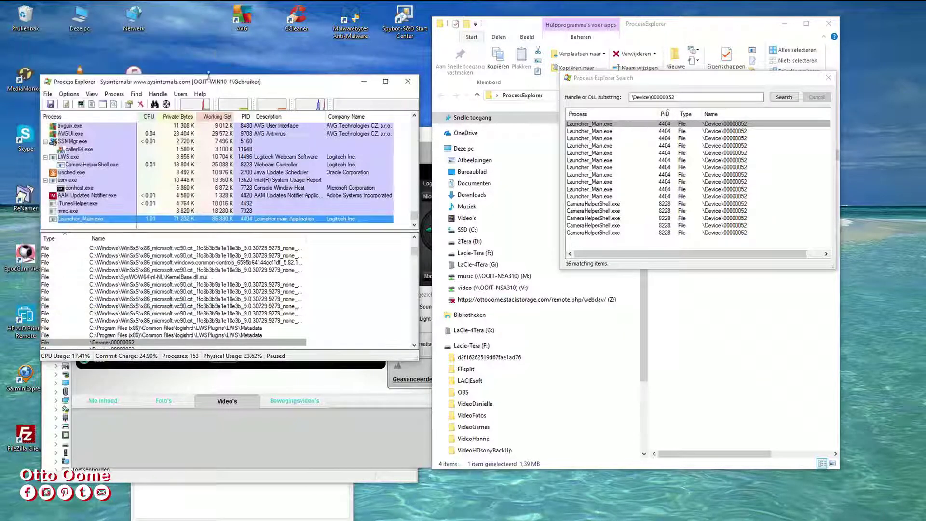
# Locate CameraHelperShell.exe from the search results, inspect its process properties, close them and reopen the process's list of actions.
pyautogui.click(601, 205)
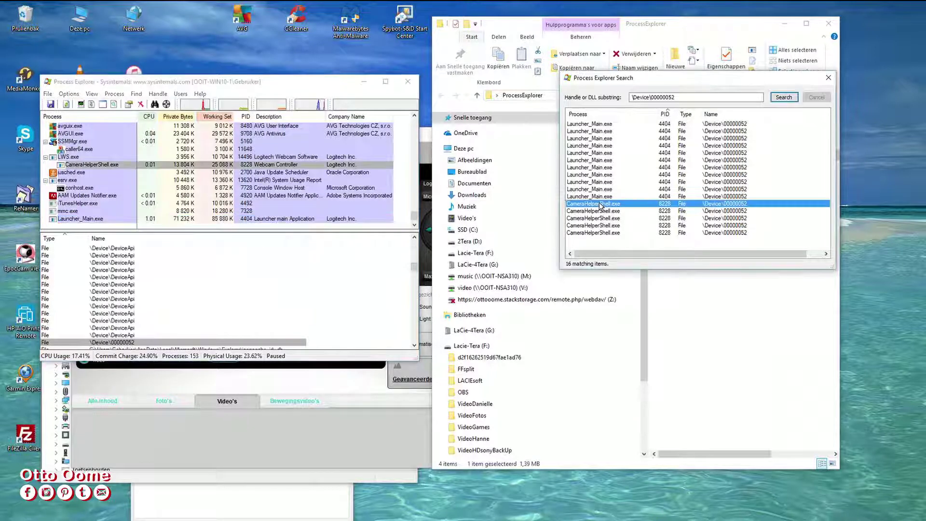
pyautogui.rightClick(115, 164)
pyautogui.click(143, 283)
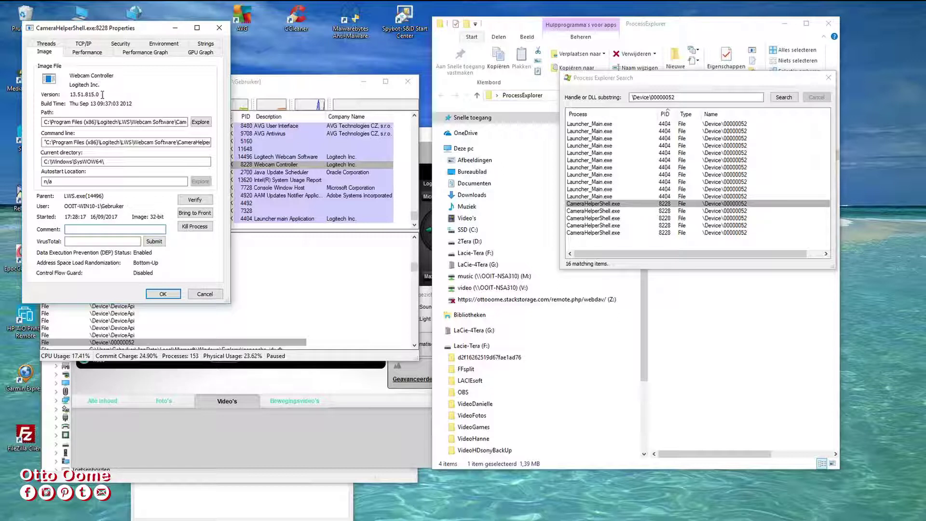
pyautogui.press('Escape')
pyautogui.rightClick(111, 166)
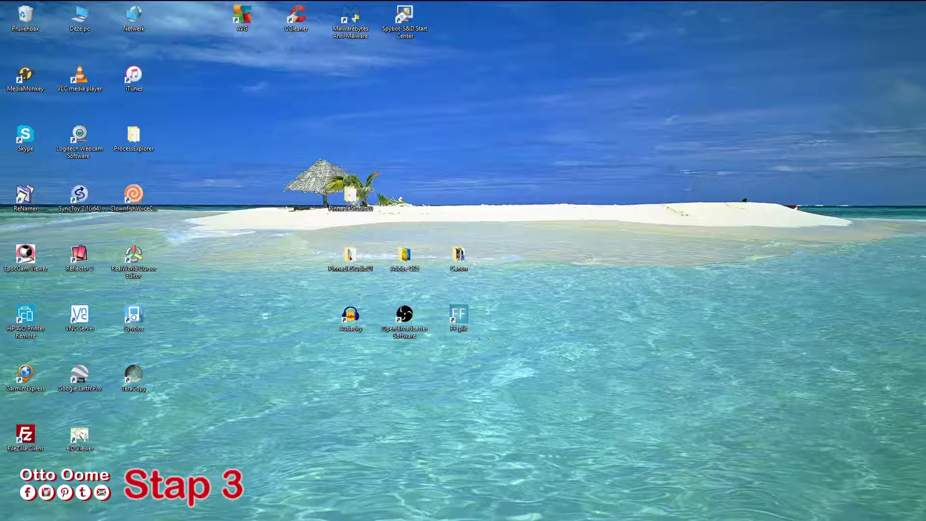
# Open the Control Panel's list for uninstalling programs and select Logitech-webcamsoftware.
pyautogui.press('super')
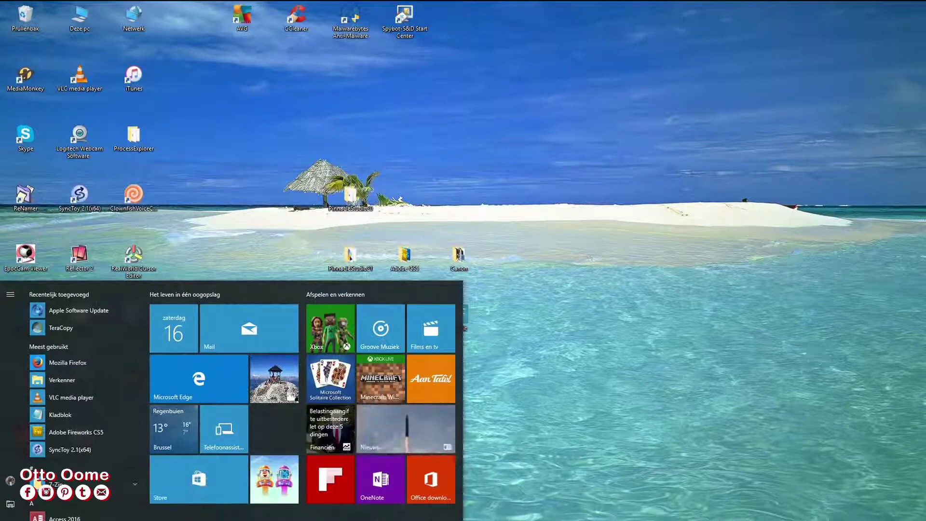
pyautogui.write('config')
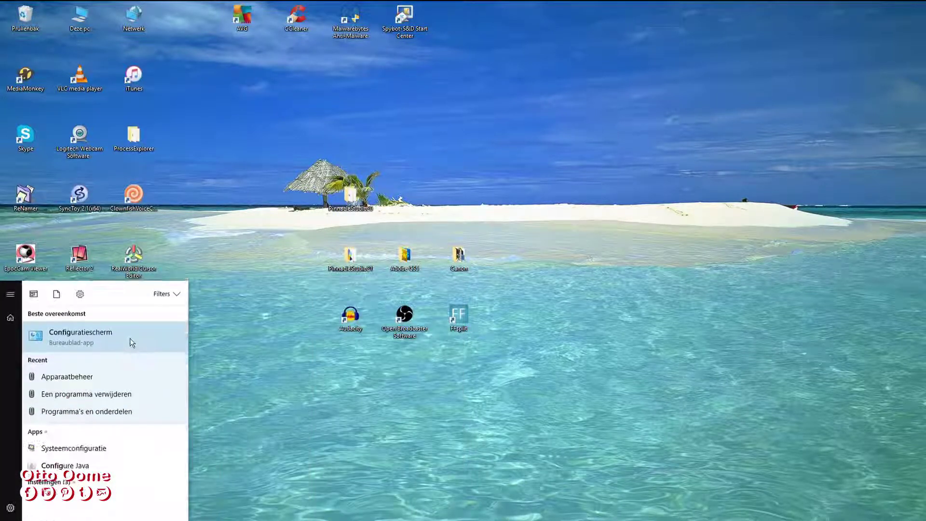
pyautogui.click(132, 343)
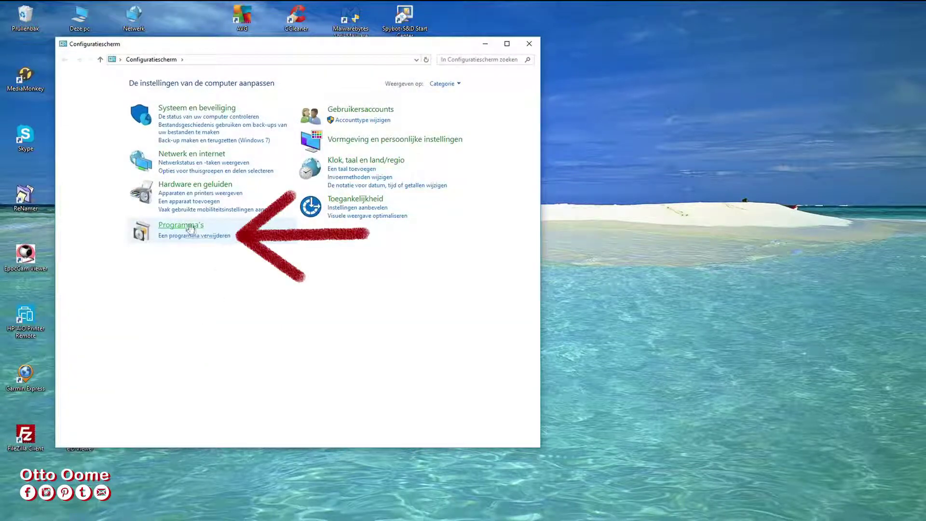
pyautogui.click(177, 236)
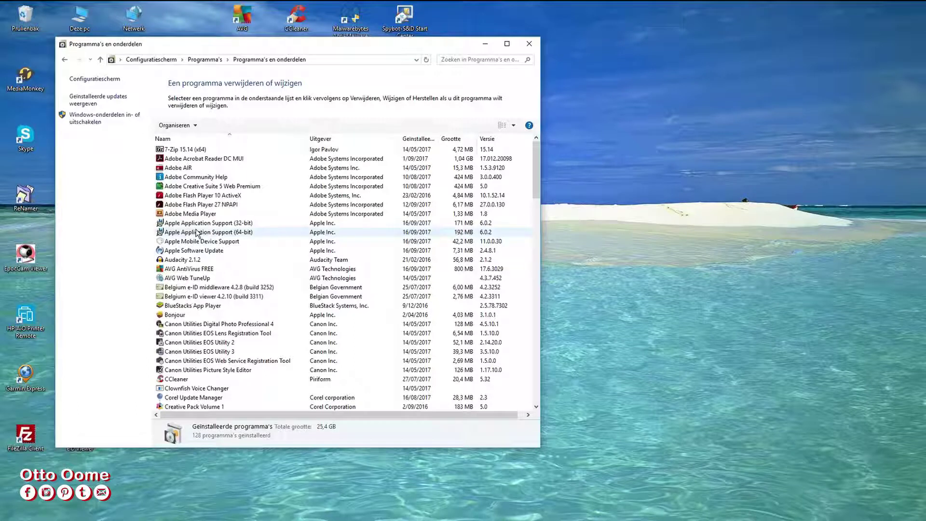
pyautogui.moveTo(536, 183); pyautogui.dragTo(524, 268)
pyautogui.click(215, 241)
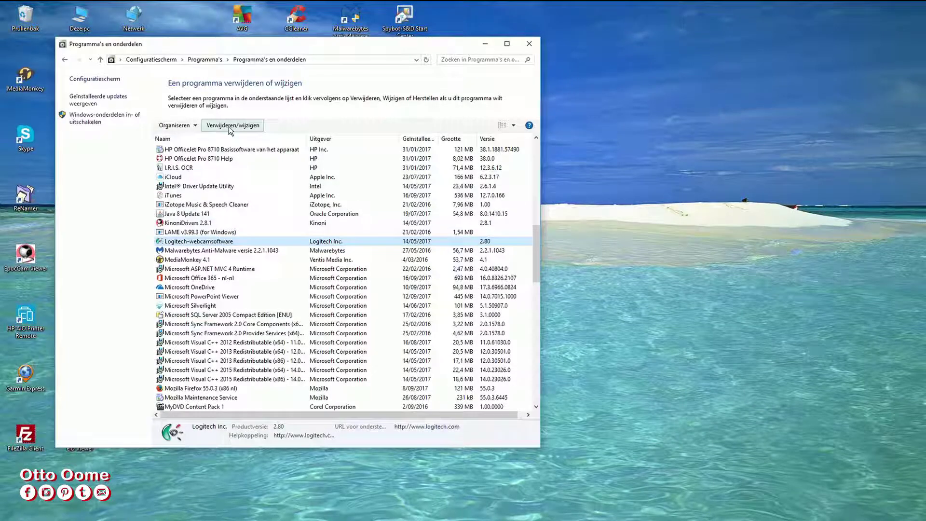